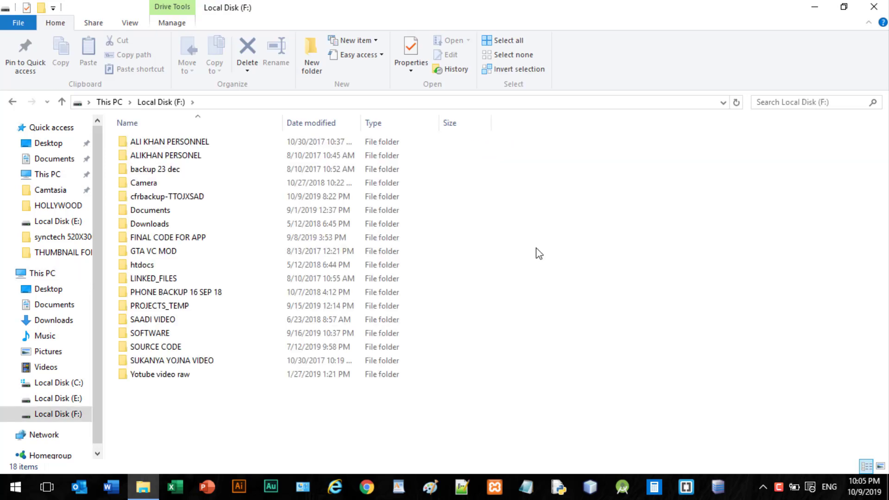
- Look inside the cfrbackup-TTOJXSAD folder on Local Disk (F:) and return to the drive's folder list
click(759, 486)
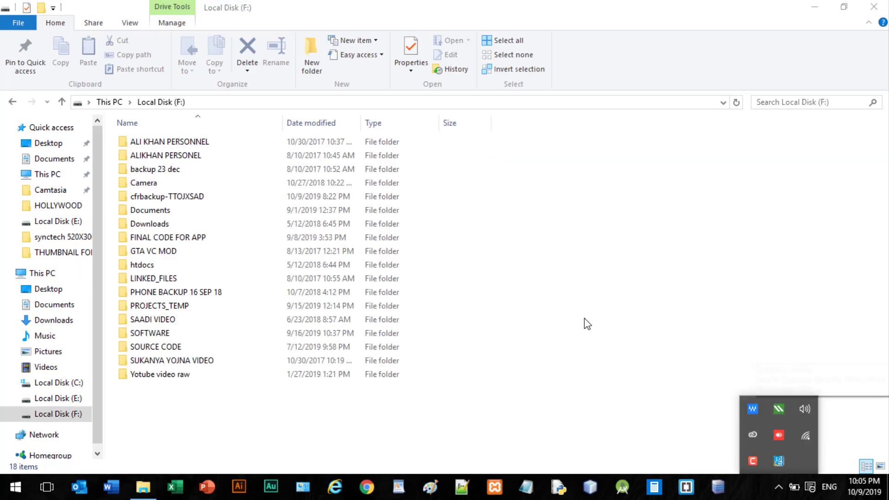
click(138, 169)
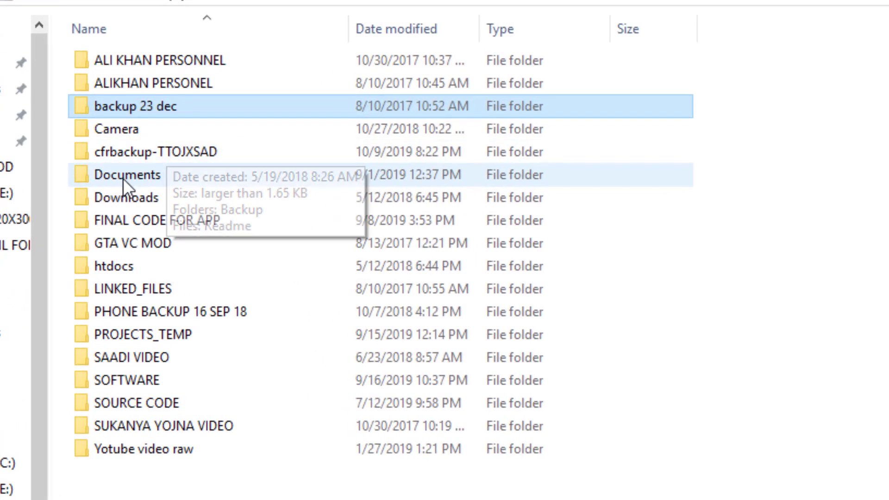
click(124, 157)
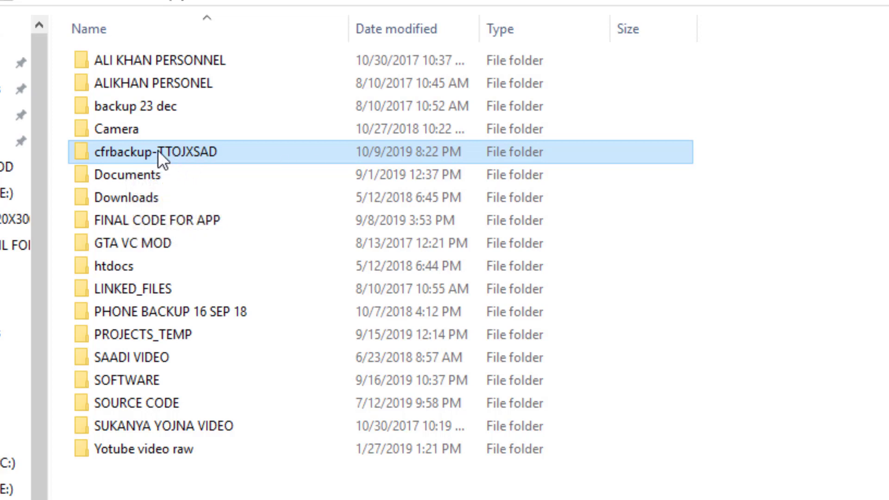
double_click(119, 152)
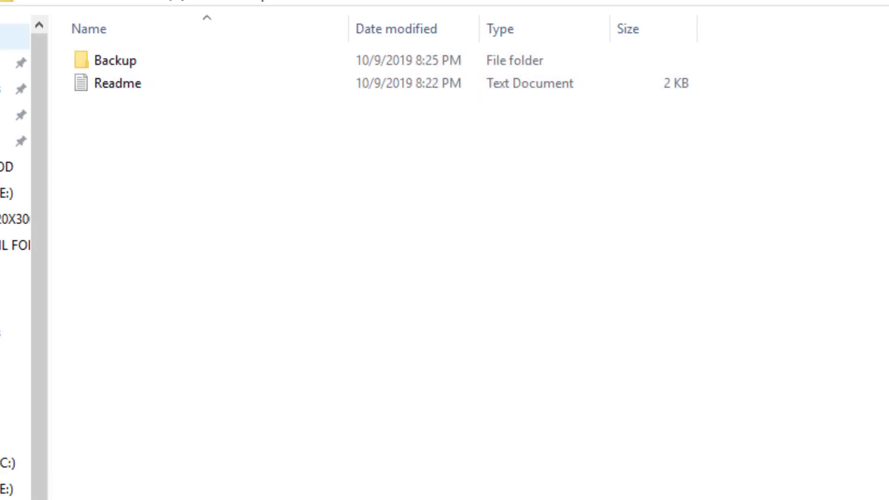
key(alt+Left)
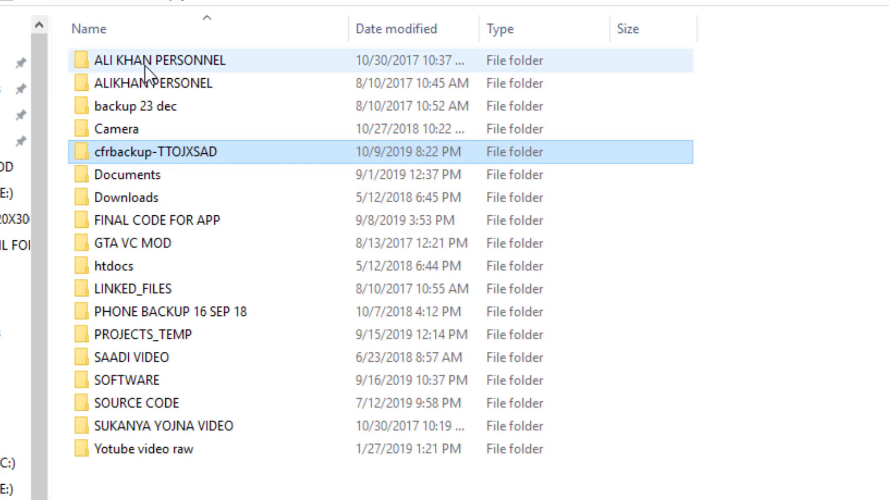
- Browse the root folders of Local Disk (E:) and Local Disk (F:) from This PC to compare their contents
key(alt+Left)
double_click(483, 215)
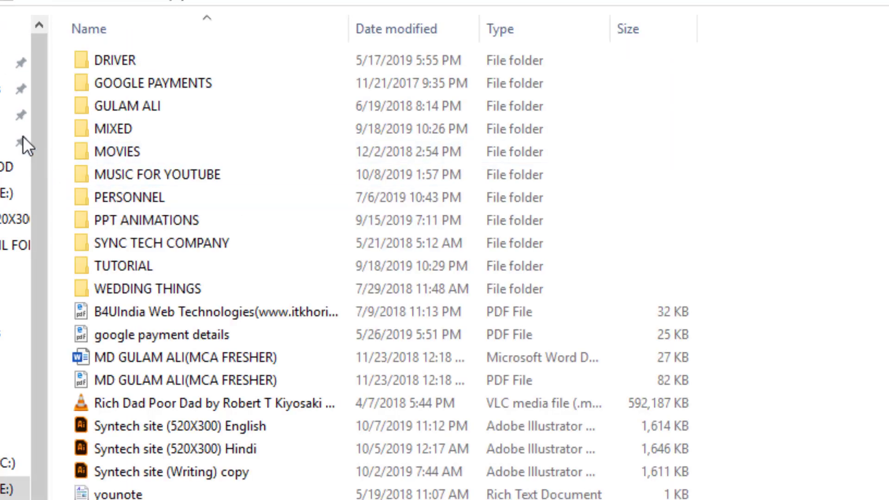
key(alt+Left)
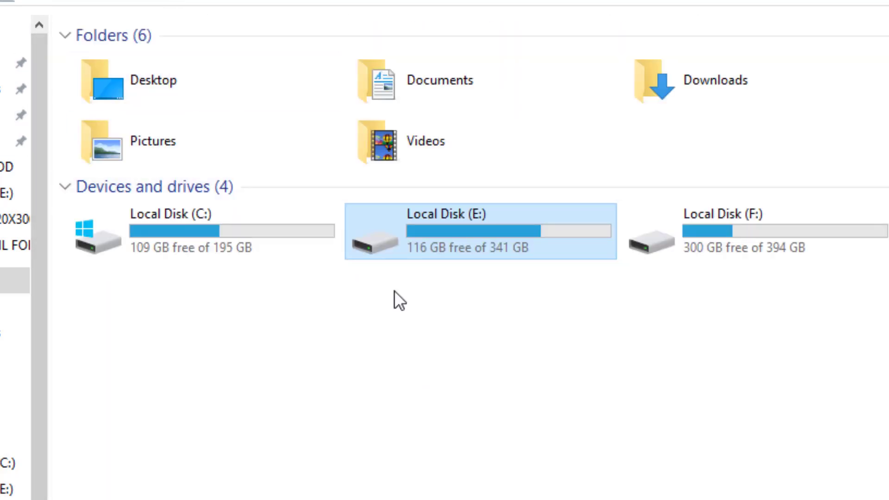
double_click(688, 247)
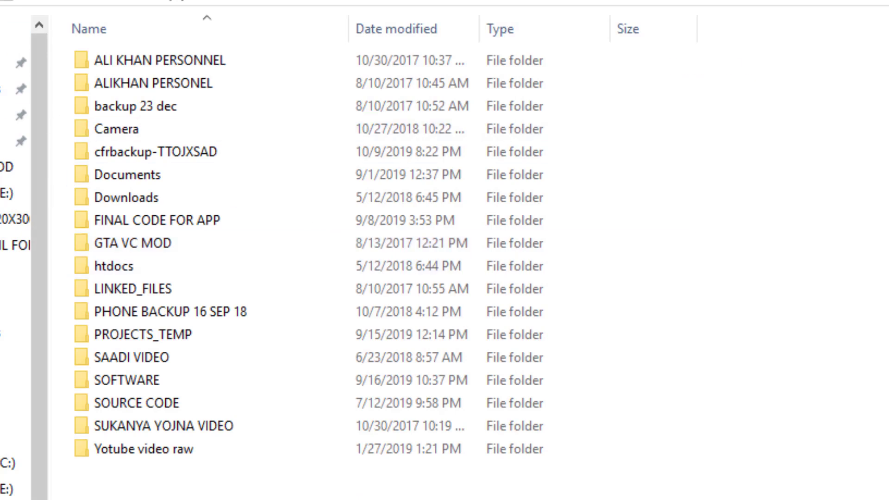
key(alt+Left)
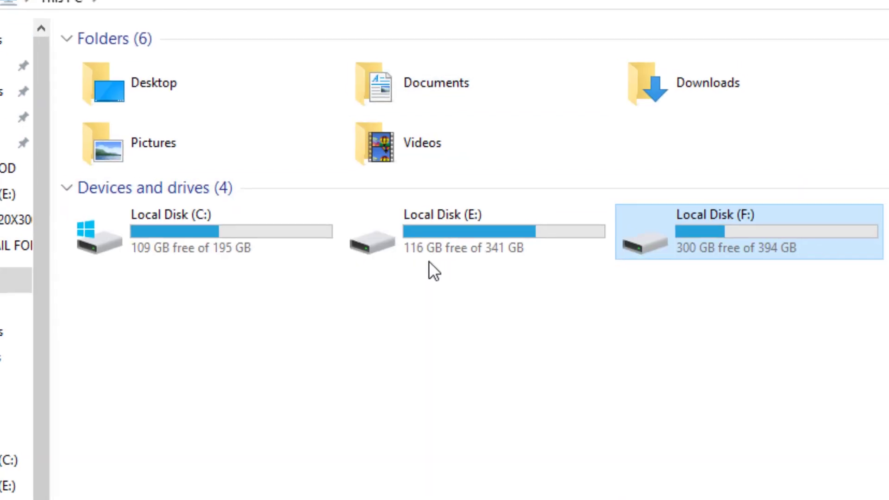
double_click(498, 248)
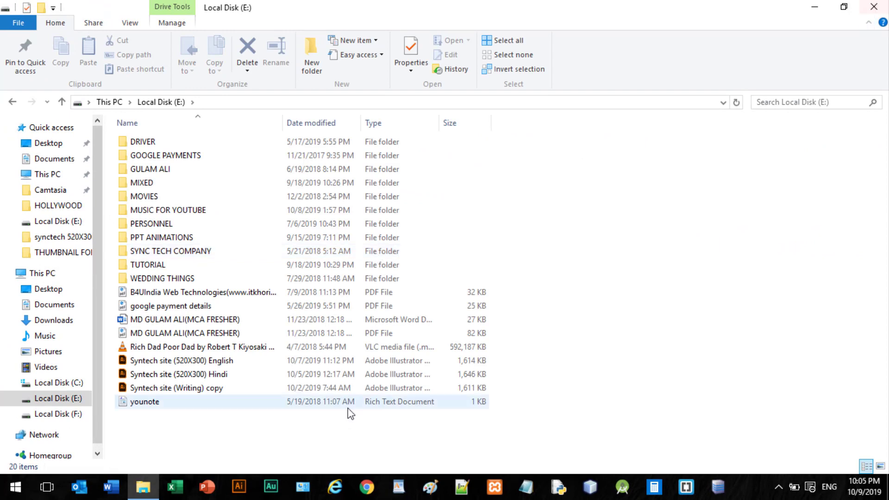
- Try to open the Backup folder inside cfrbackup-TTOJXSAD on Local Disk (F:), declining permanent access, and return to the drive root
click(59, 415)
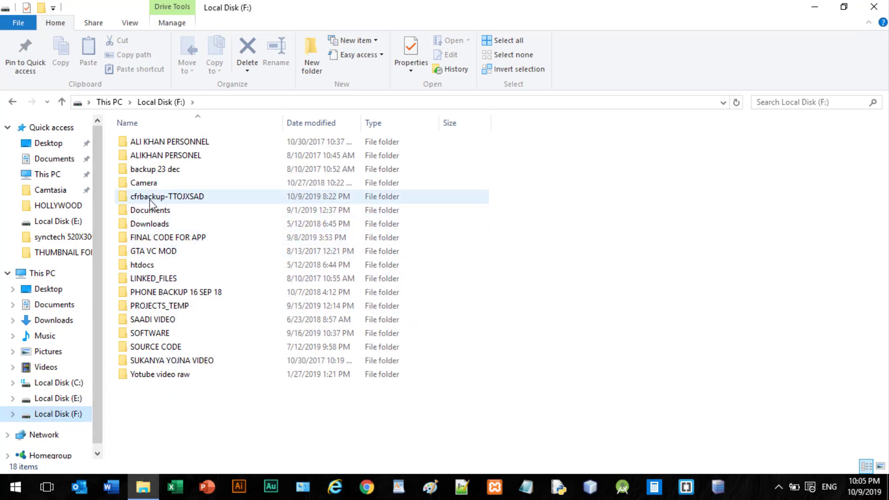
click(182, 199)
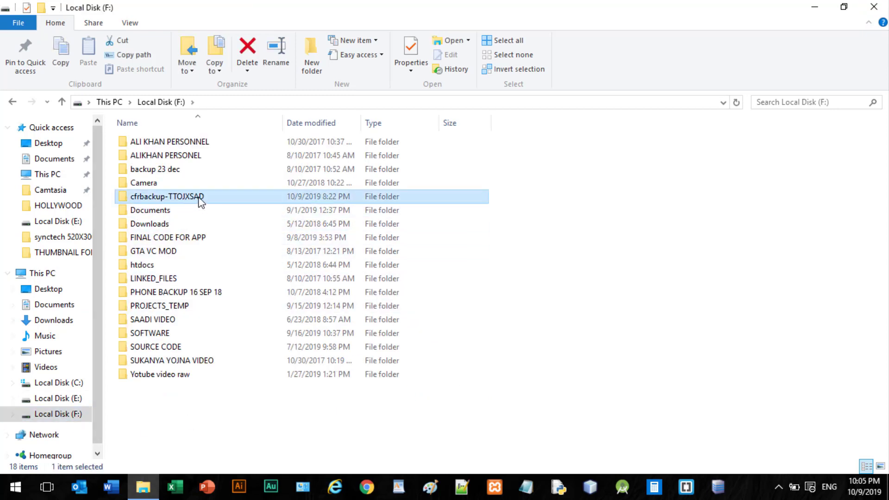
double_click(177, 198)
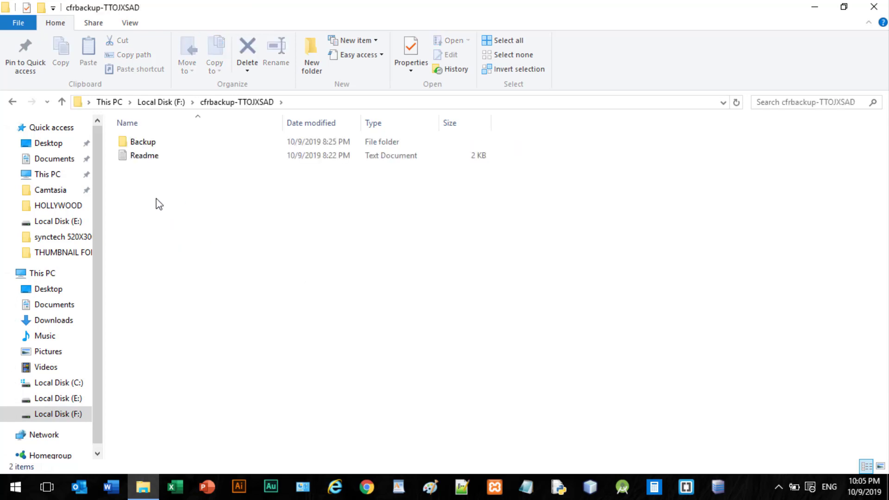
double_click(144, 142)
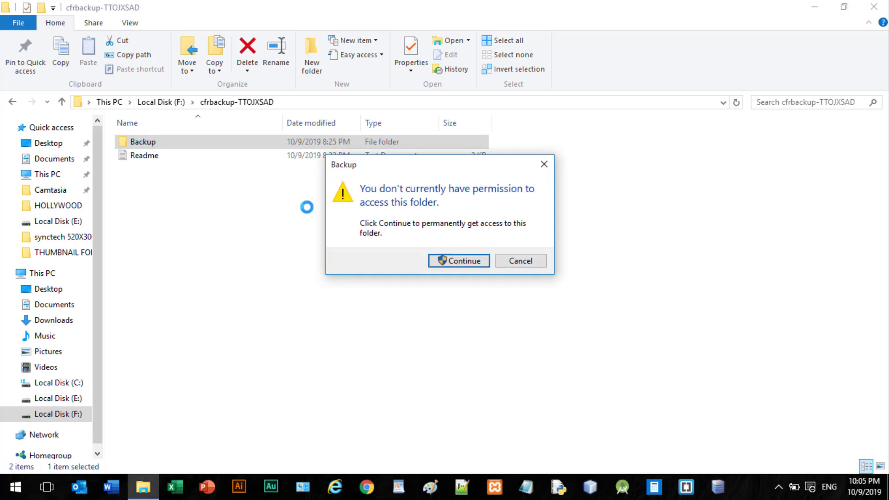
click(527, 263)
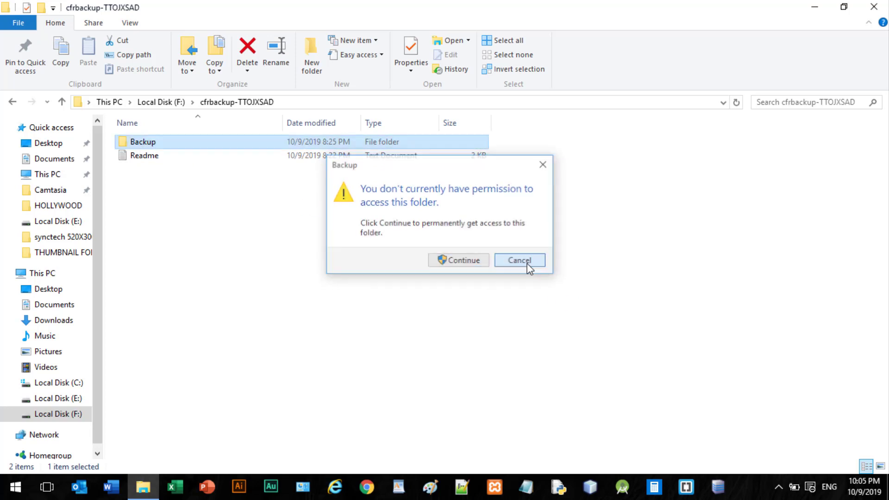
click(10, 103)
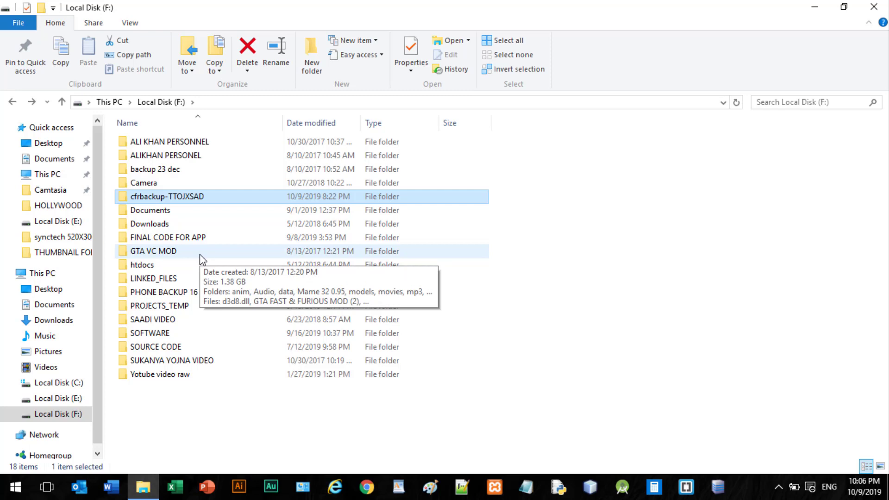
- Revisit the cfrbackup-TTOJXSAD folder, return to Local Disk (F:) and refresh its folder list
double_click(159, 199)
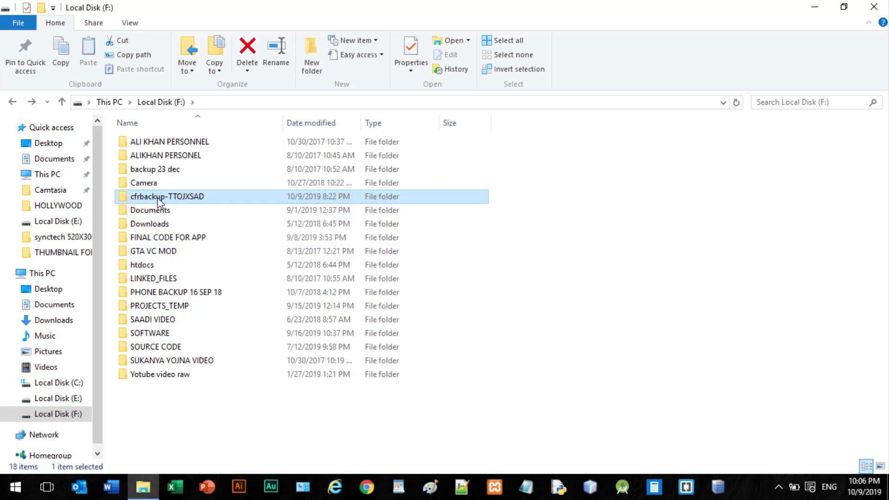
click(13, 102)
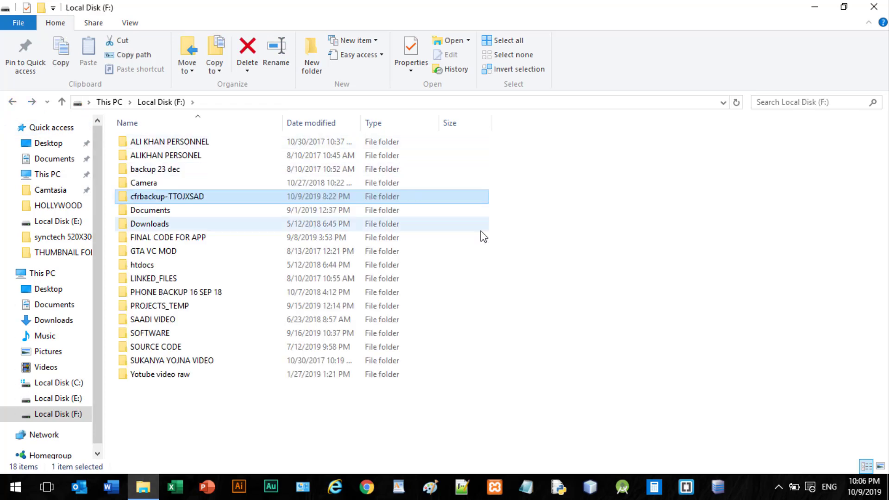
right_click(555, 280)
click(598, 338)
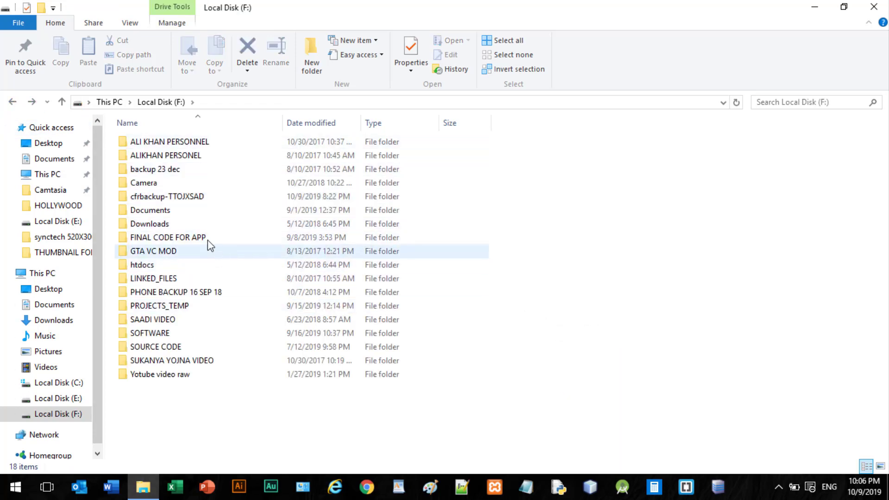
click(155, 200)
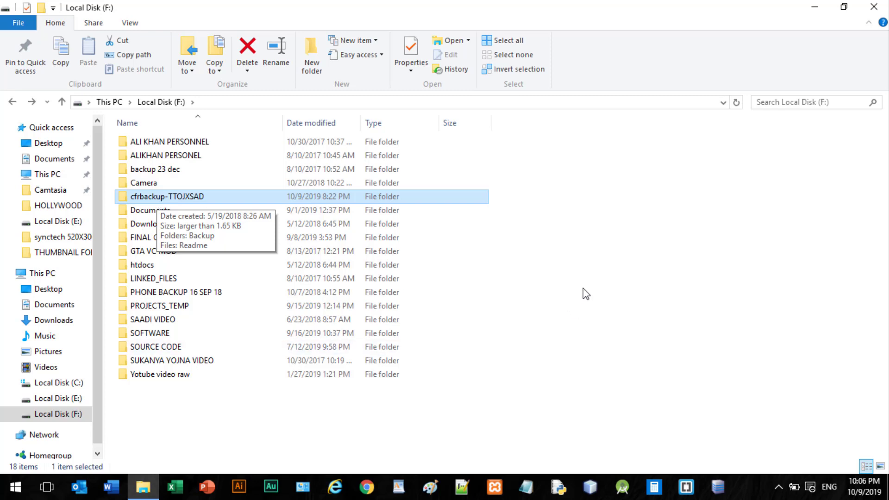
click(498, 290)
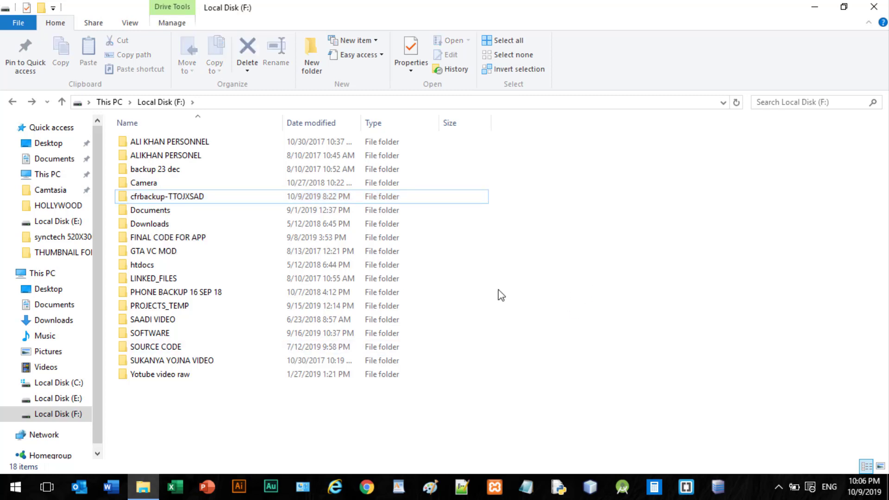
right_click(153, 199)
click(278, 329)
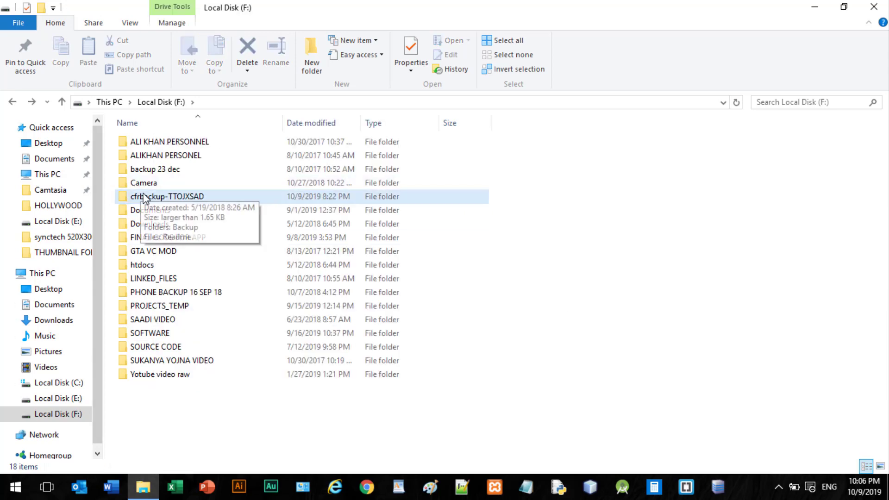
- Try to delete the cfrbackup-TTOJXSAD folder from Local Disk (F:), continuing with administrator permission
right_click(162, 197)
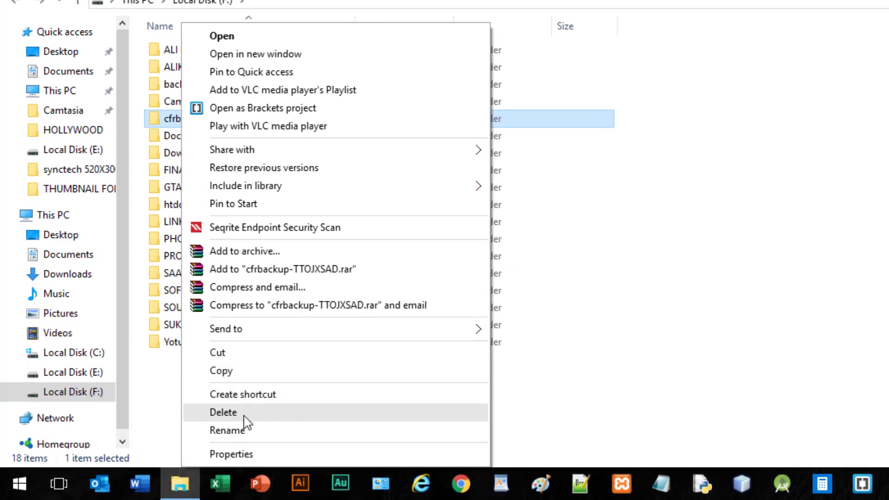
click(244, 414)
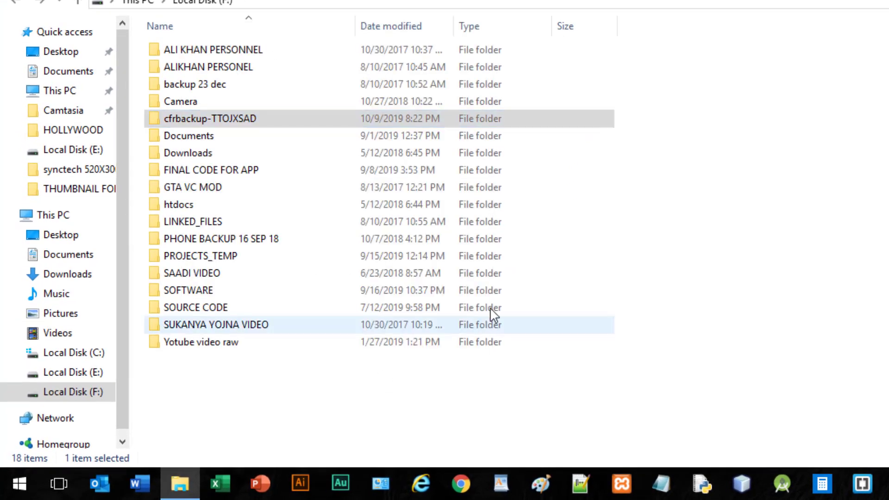
click(280, 67)
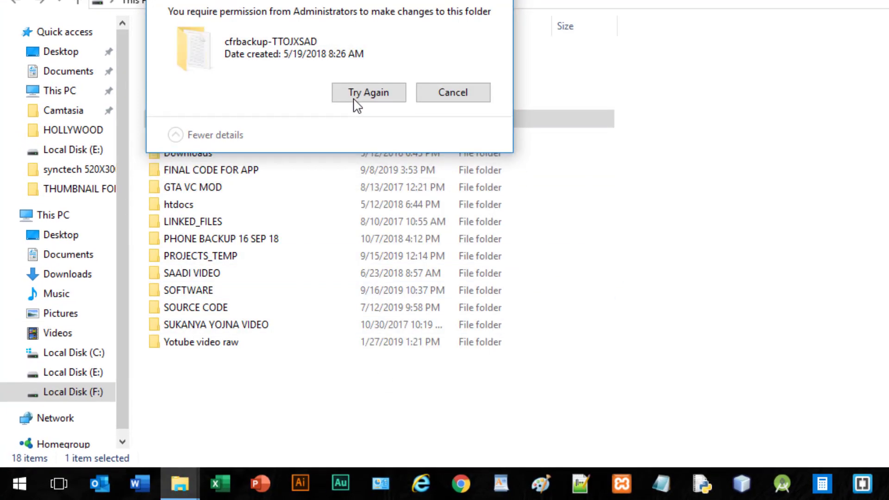
click(341, 227)
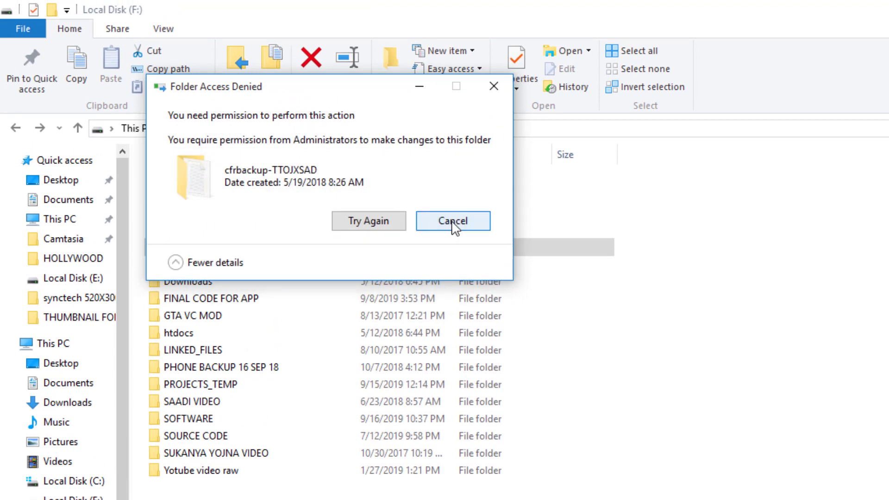
click(453, 225)
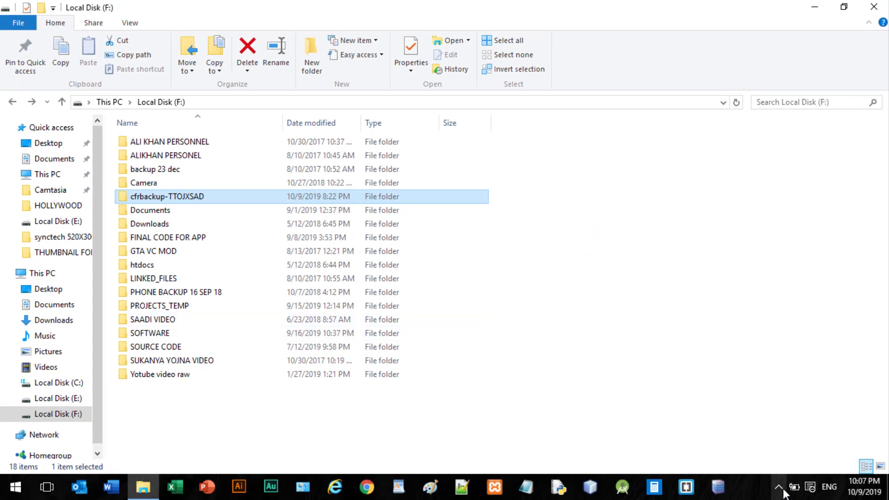
- Open Seqrite Endpoint Security from the background apps and unlock its Settings by entering the product password
click(778, 487)
click(779, 410)
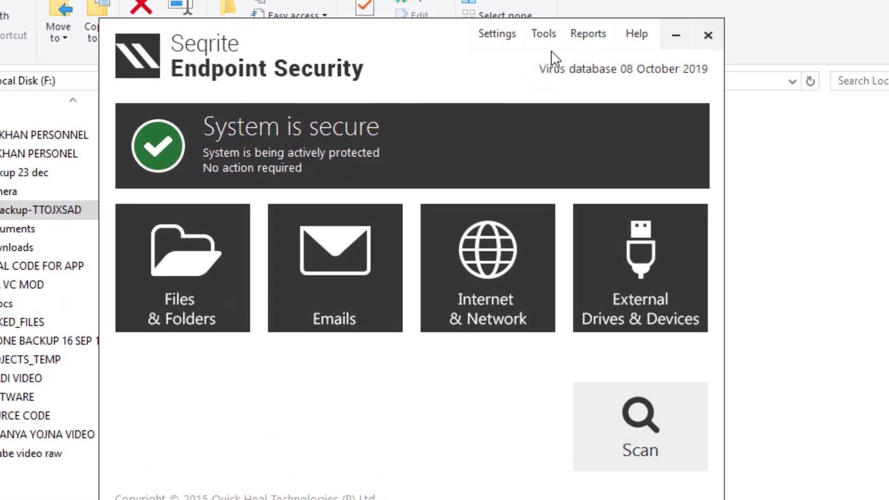
click(495, 36)
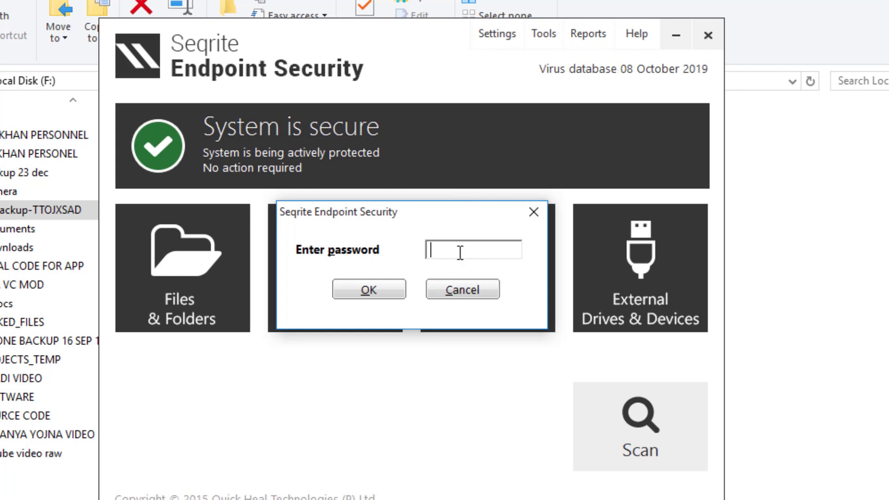
text(********)
key(Return)
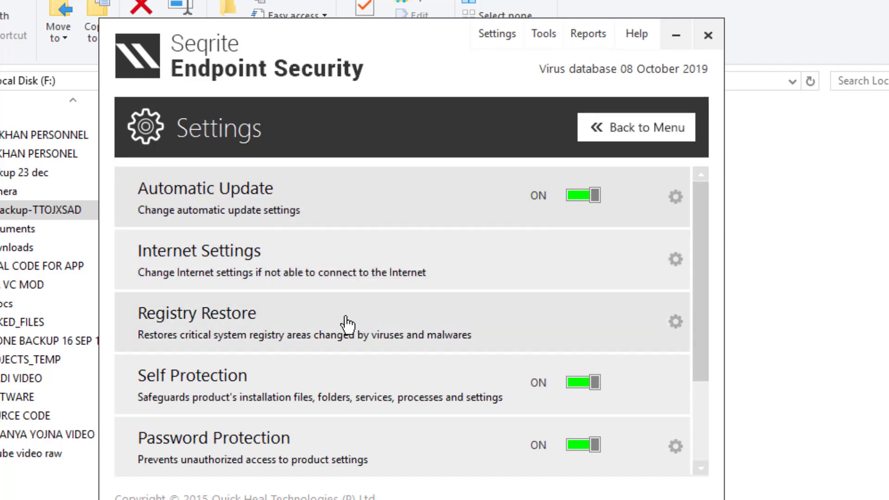
- Turn off Self Protection in the Seqrite Endpoint Security settings
scroll(343, 332, down, 2)
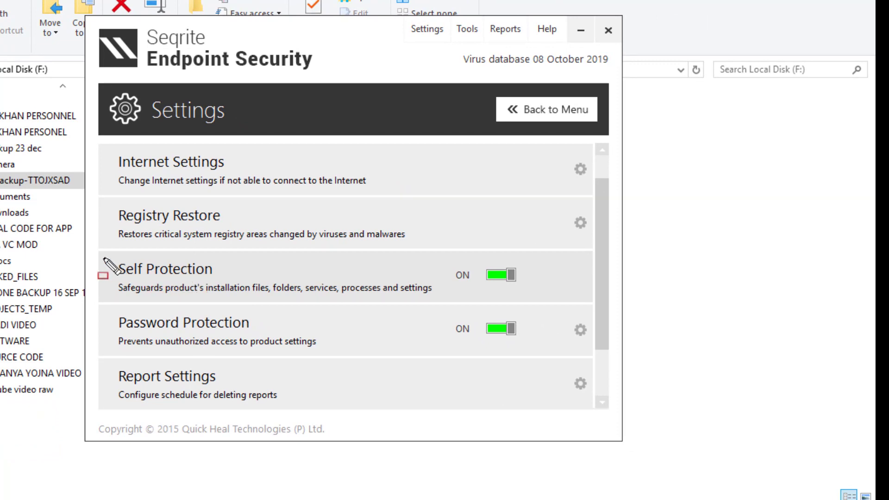
mouse_move(99, 253)
mouse_down()
mouse_move(287, 327)
mouse_move(576, 324)
mouse_move(591, 307)
mouse_up()
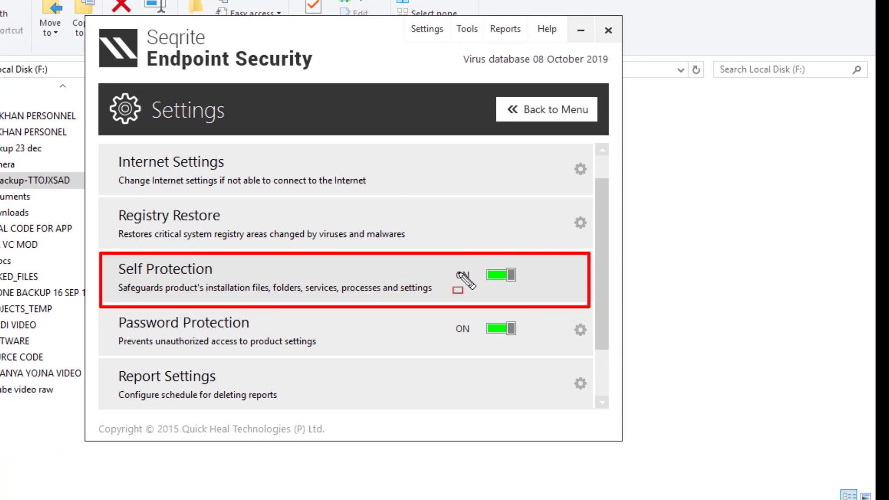
key(Escape)
click(494, 278)
click(425, 296)
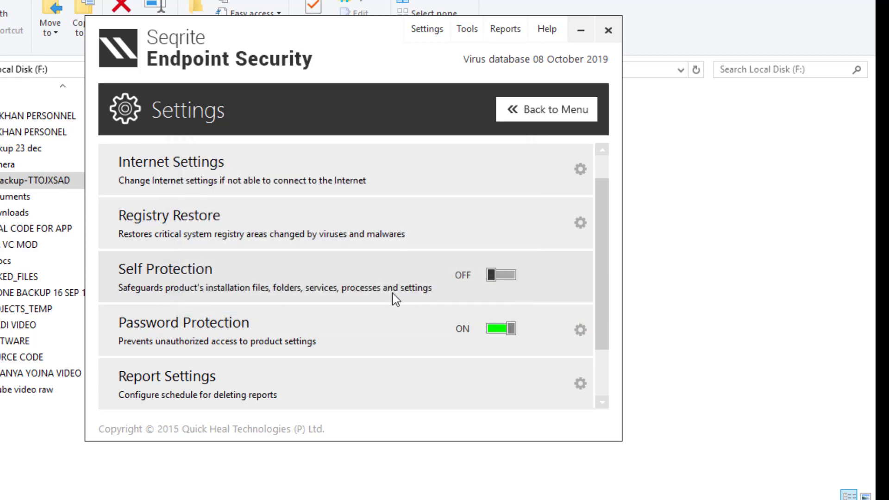
- Minimize the Seqrite Endpoint Security window and refresh the folder list of Local Disk (F:)
click(582, 30)
right_click(564, 198)
click(611, 261)
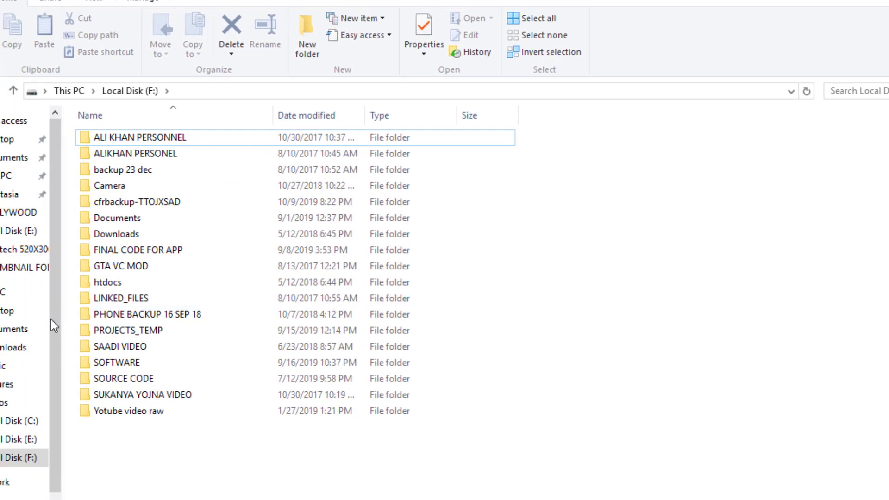
- Go to the inner Seqrite installation folder at Local Disk (C:) > Program Files > Seqrite > Seqrite
click(29, 290)
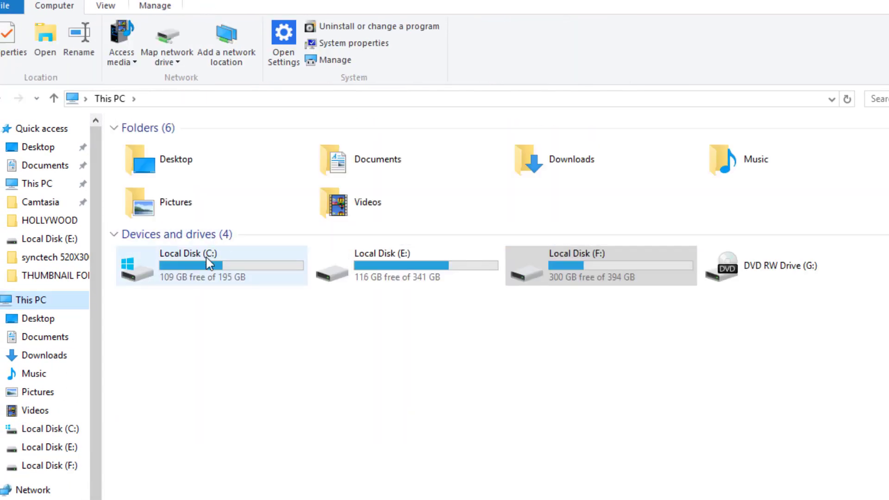
double_click(154, 260)
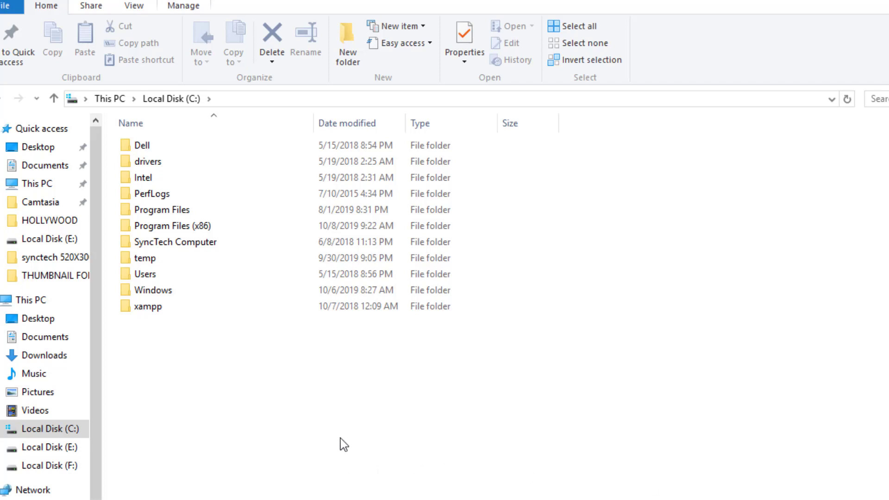
double_click(179, 209)
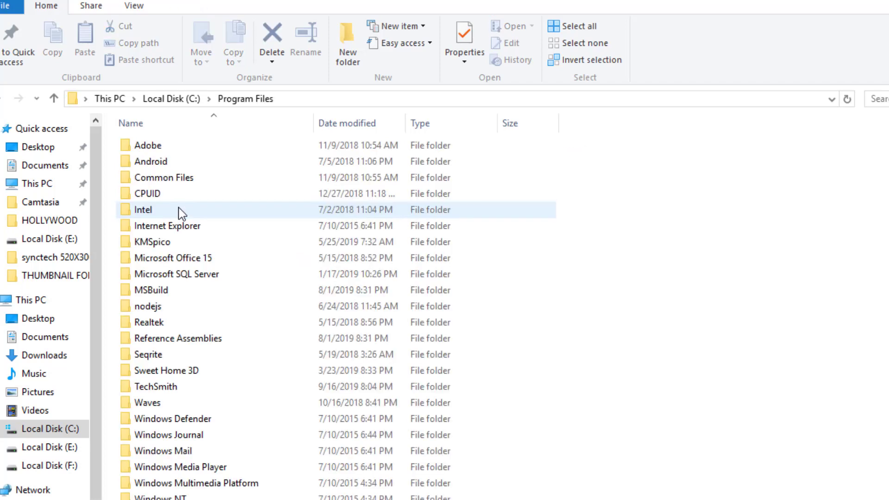
scroll(181, 319, down, 1)
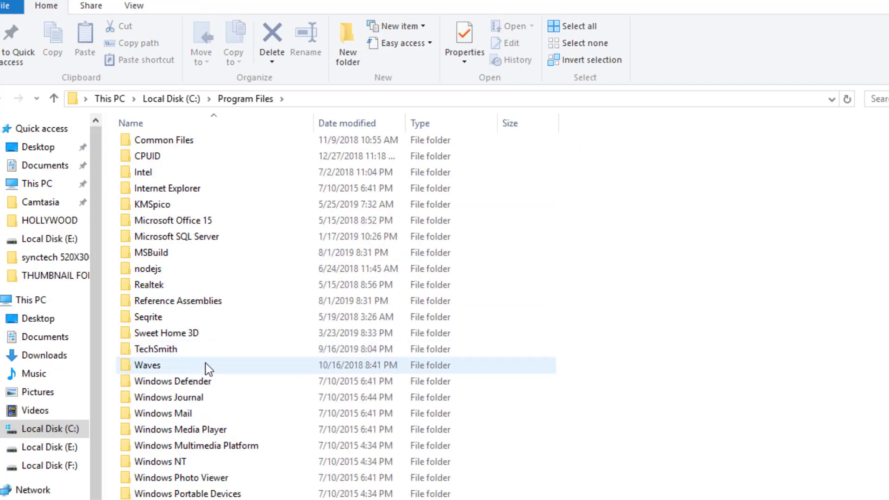
double_click(146, 319)
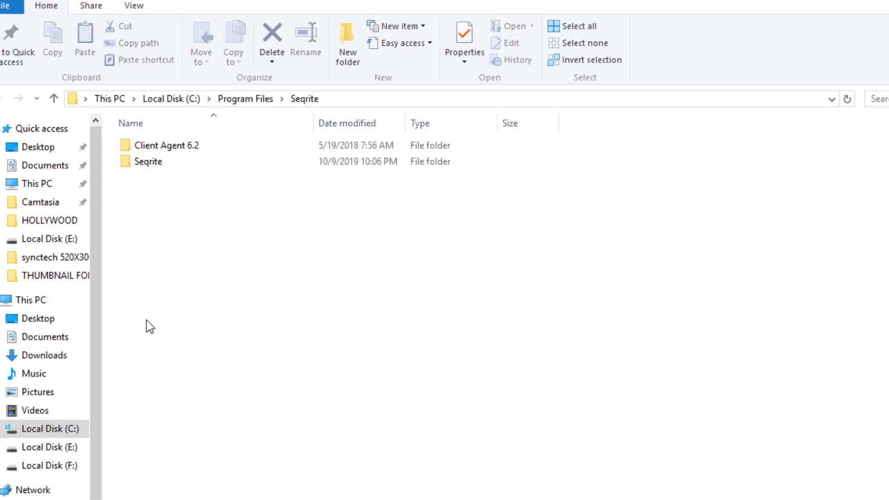
double_click(147, 162)
- Locate the files beginning with "cfr" in the Seqrite folder and select the CFRUCONF configuration file
scroll(203, 334, down, 5)
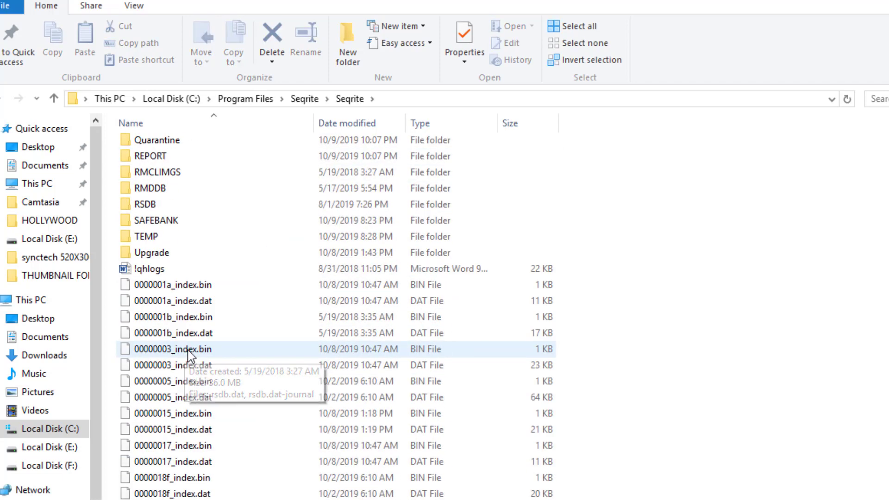
scroll(189, 356, down, 6)
click(174, 319)
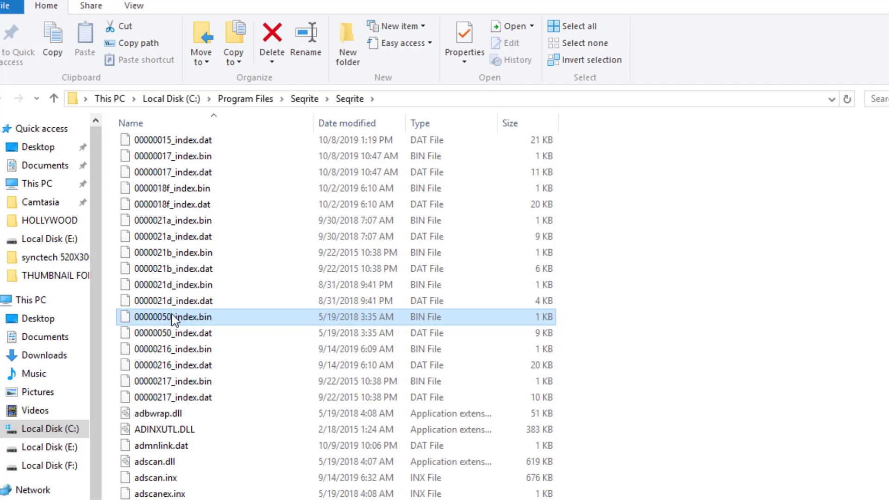
text(cfr)
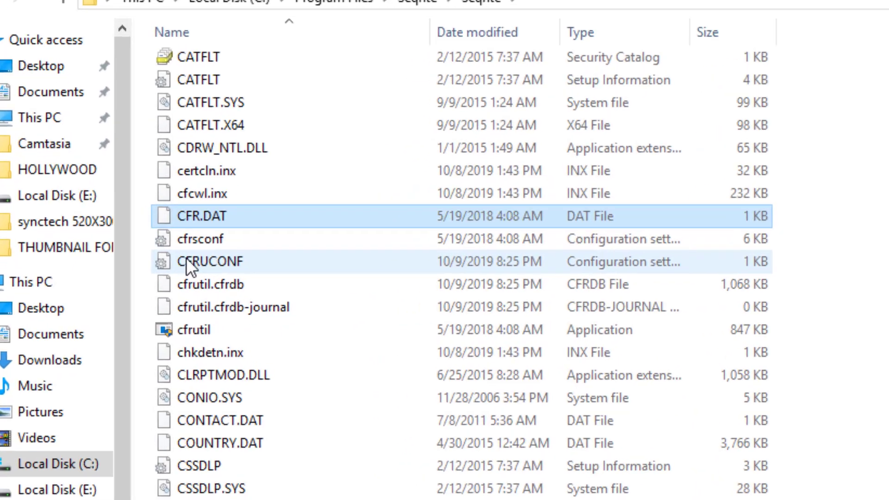
click(152, 286)
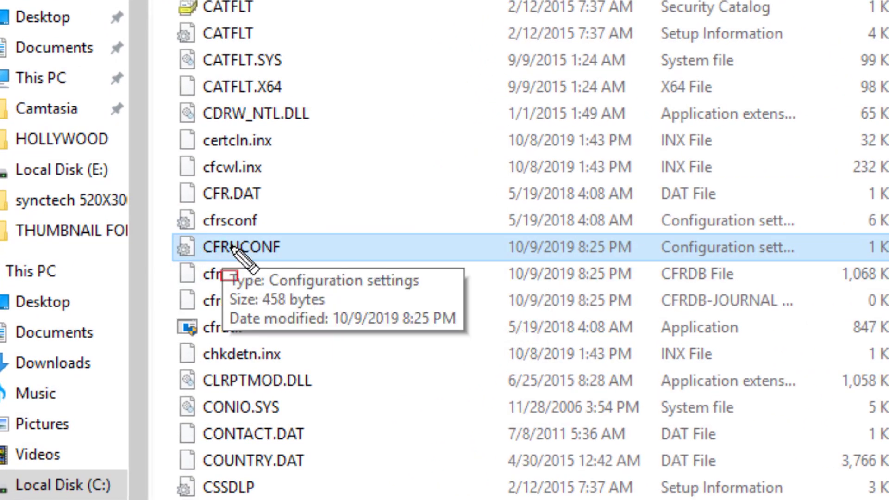
mouse_move(163, 225)
mouse_down()
mouse_move(334, 285)
mouse_move(754, 276)
mouse_move(888, 258)
mouse_up()
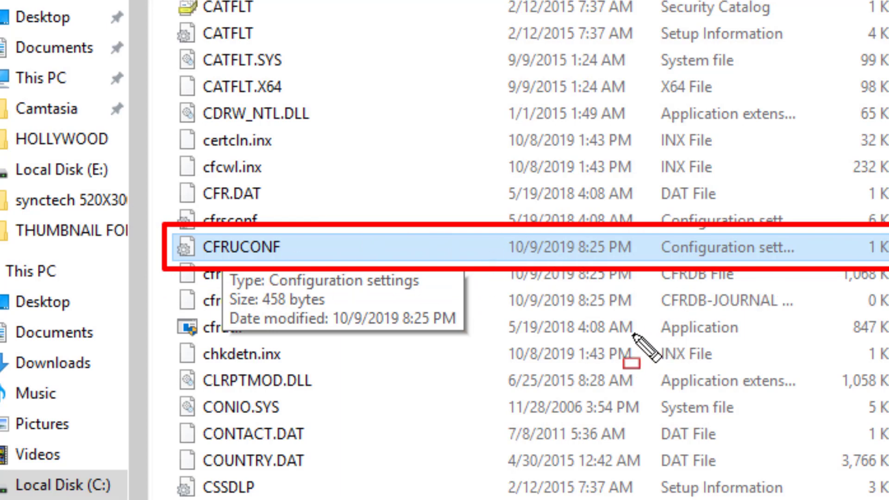
key(Escape)
- Open the CFRUCONF file in Notepad and move its window higher on the screen
right_click(240, 249)
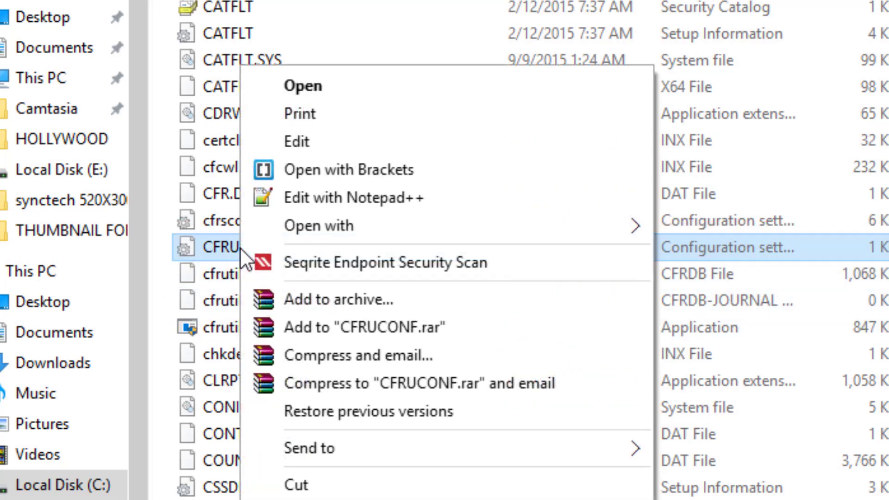
mouse_move(390, 225)
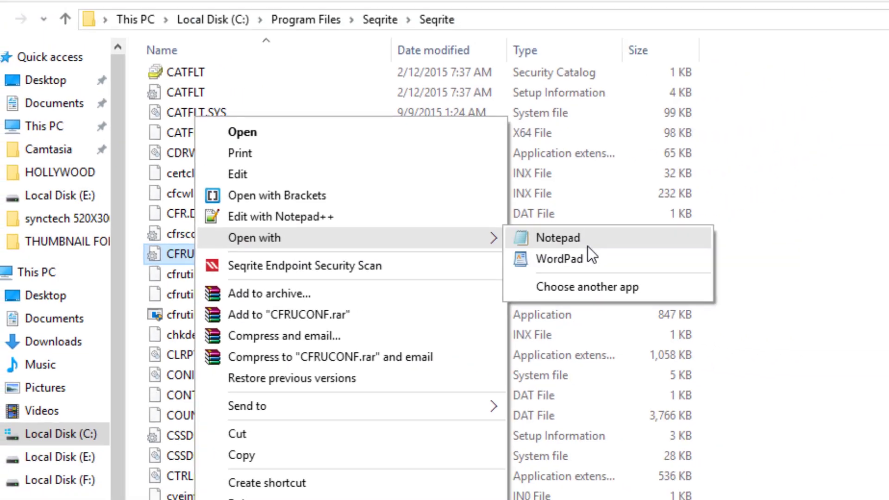
click(746, 235)
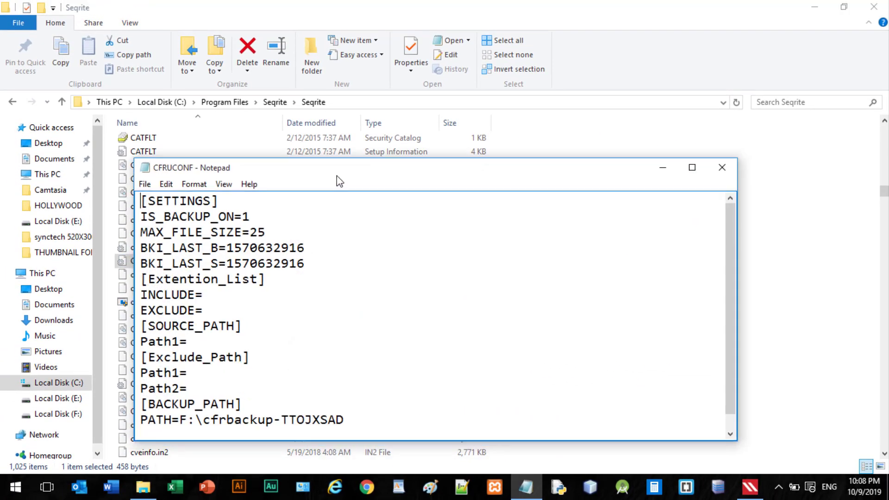
drag(337, 179, 375, 120)
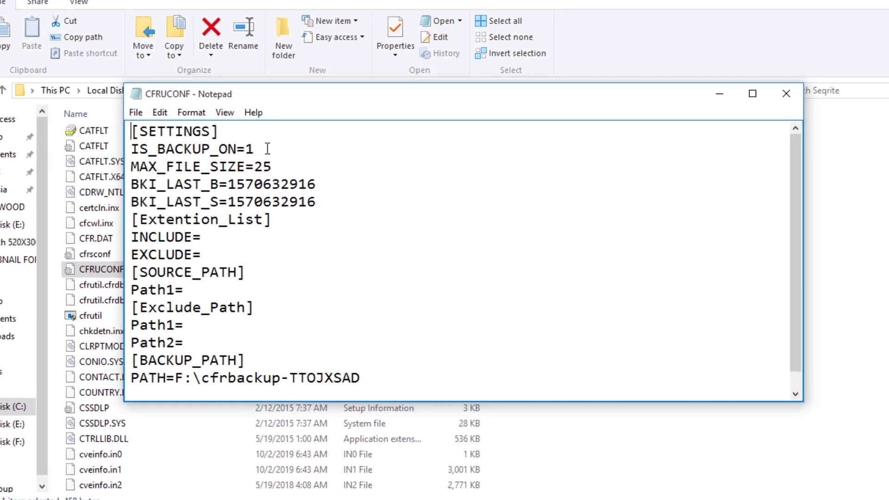
- Set IS_BACKUP_ON to 0 in the [SETTINGS] section of CFRUCONF and save the file
drag(90, 146, 203, 153)
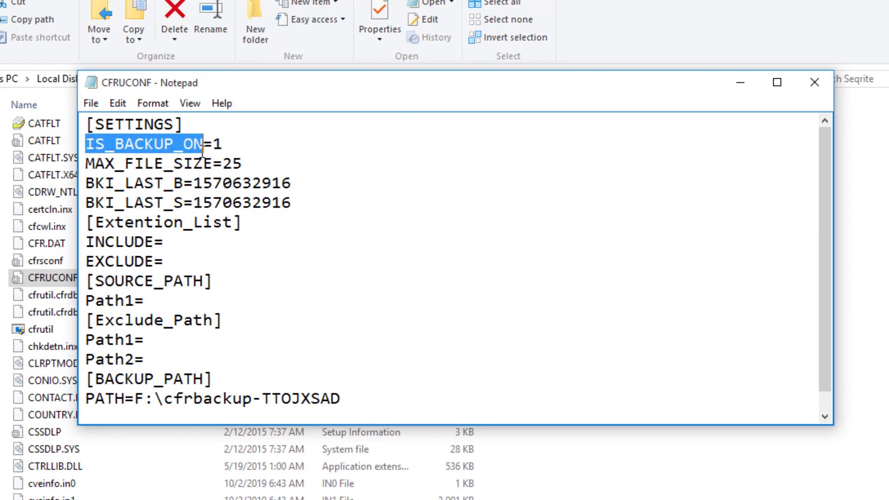
click(224, 146)
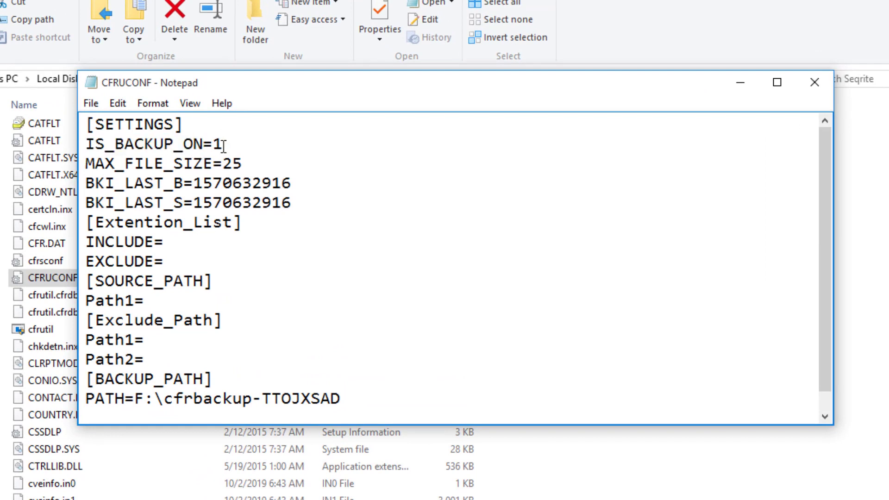
key(BackSpace)
text(0)
click(91, 103)
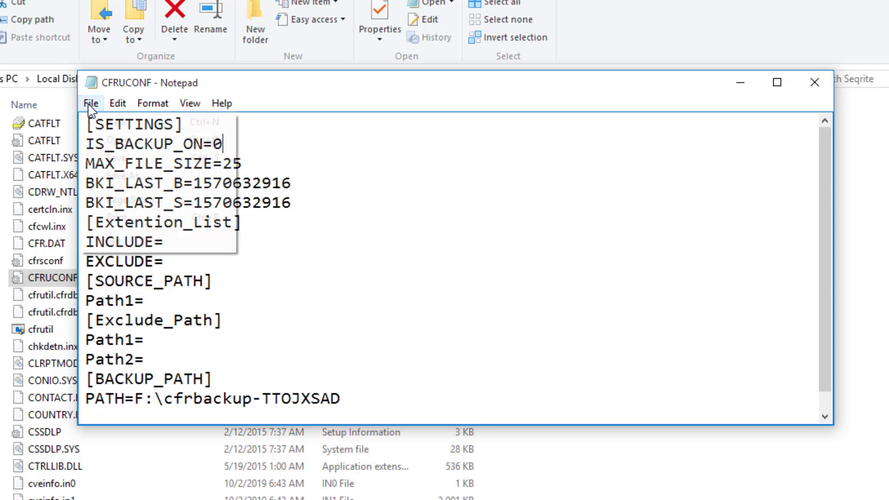
mouse_move(118, 103)
mouse_move(85, 104)
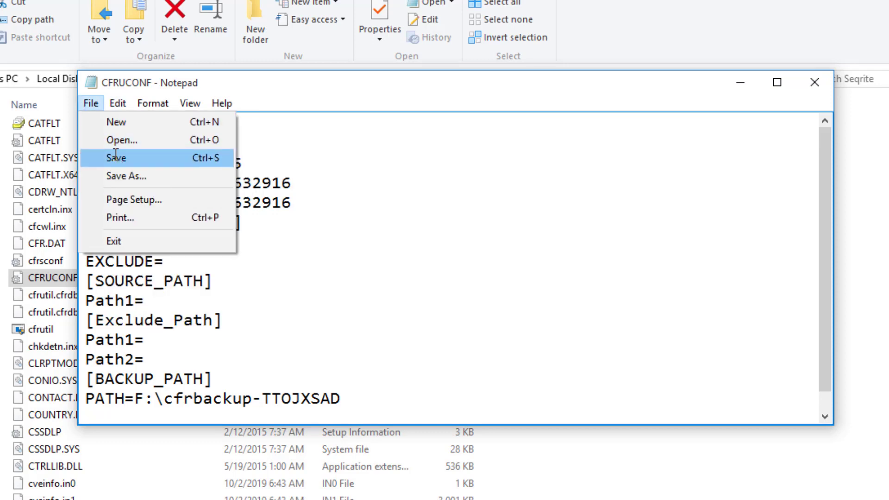
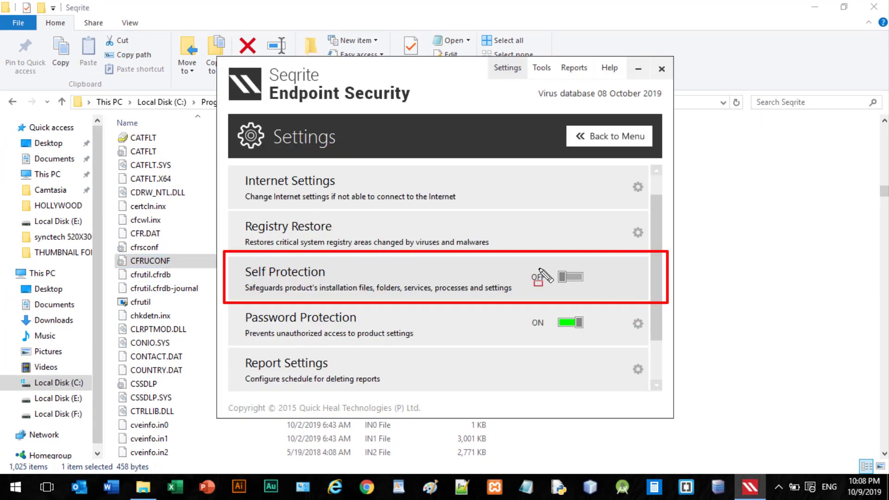
- Dismiss the Seqrite Endpoint Security settings window, then return to Local Disk (F:) and refresh its folder list
drag(538, 266, 624, 301)
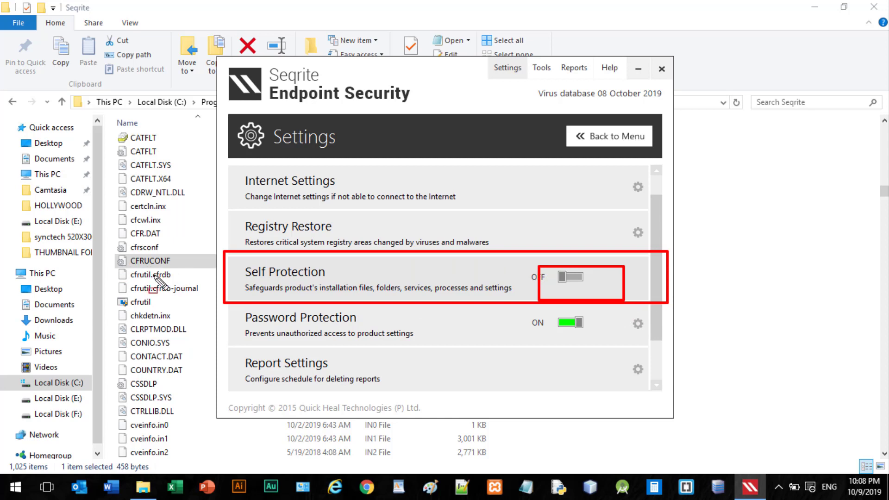
key(Escape)
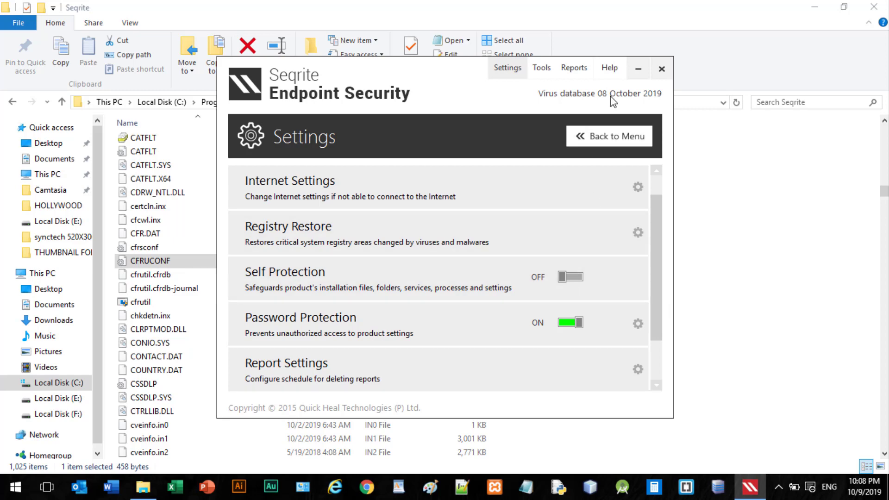
click(661, 69)
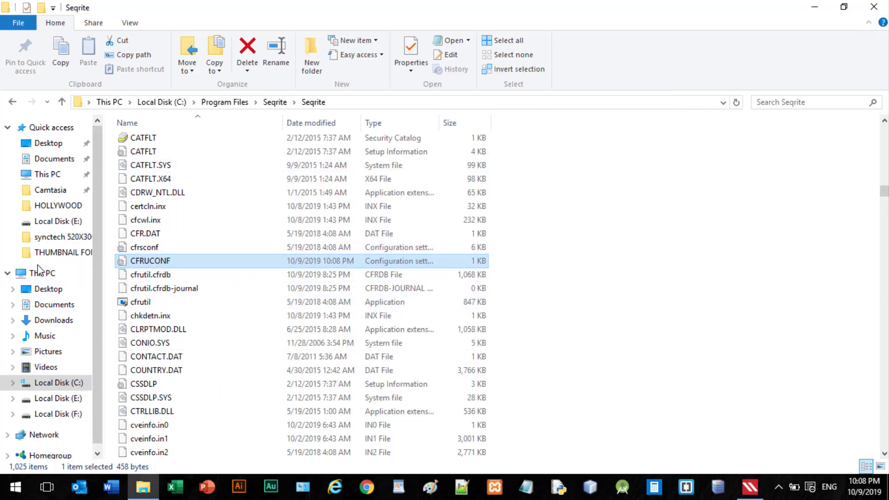
click(65, 415)
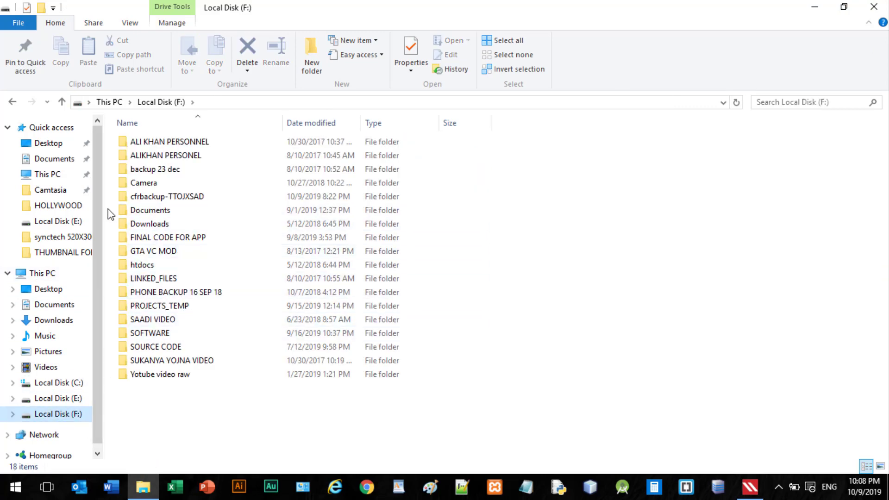
click(153, 199)
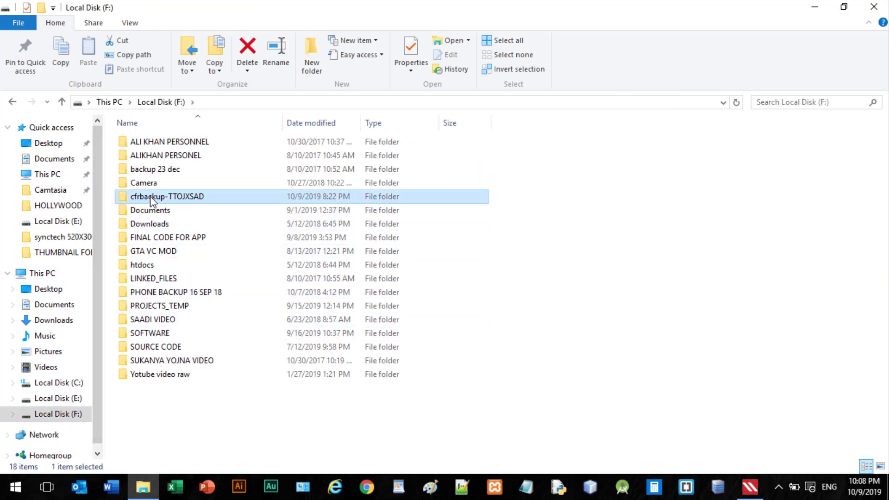
right_click(153, 199)
right_click(514, 330)
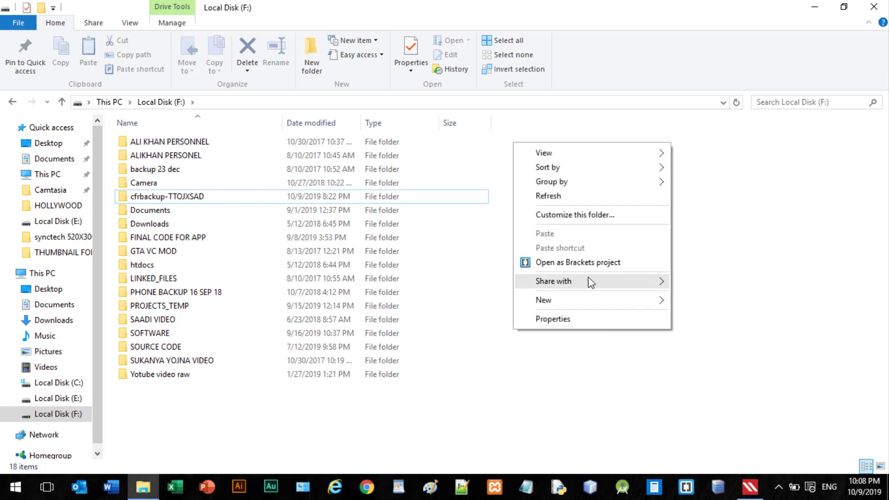
click(555, 196)
- Permanently delete the cfrbackup-TTOJXSAD folder from Local Disk (F:) and close the File Explorer window
click(140, 198)
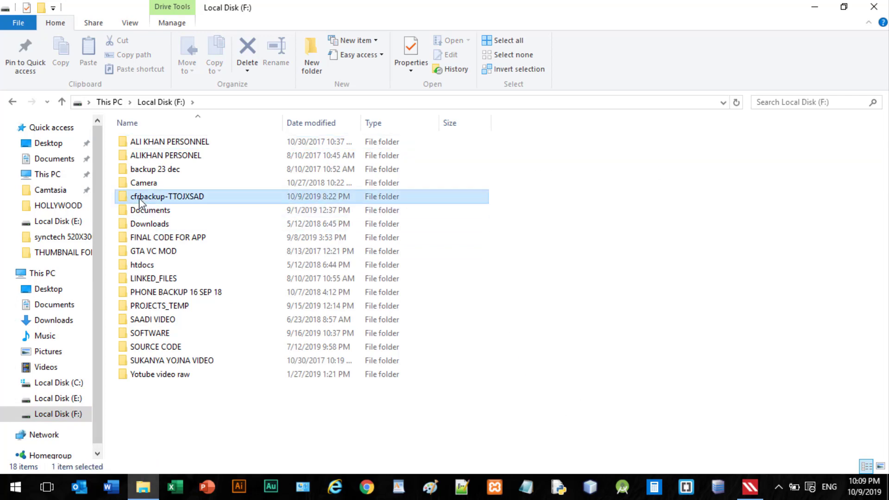
right_click(140, 202)
click(182, 431)
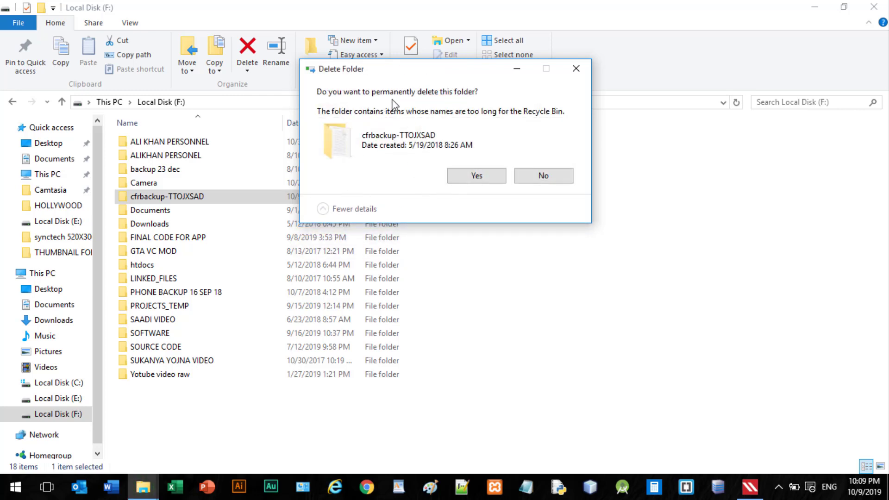
click(477, 177)
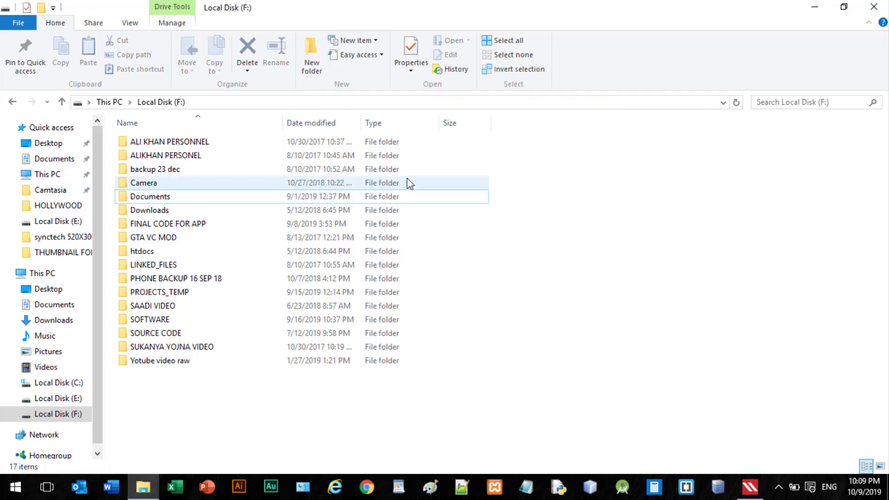
click(874, 6)
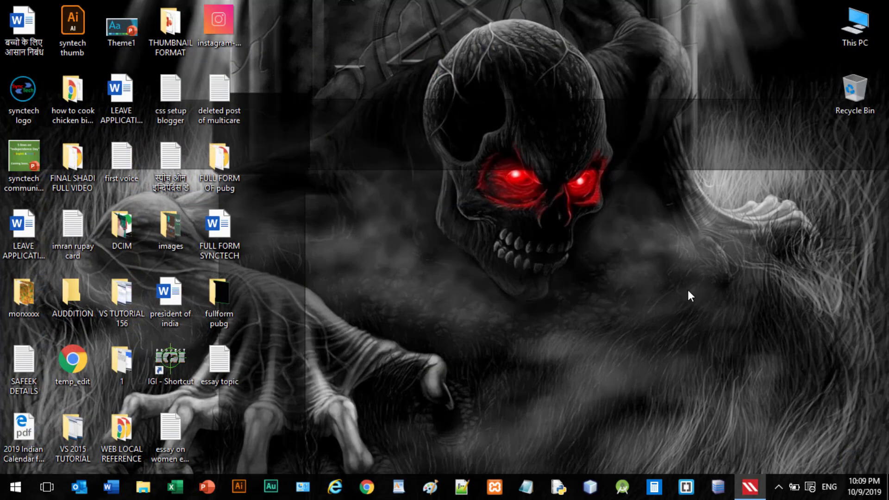
- Turn Self Protection back on in the Seqrite Endpoint Security settings and close the window
click(750, 487)
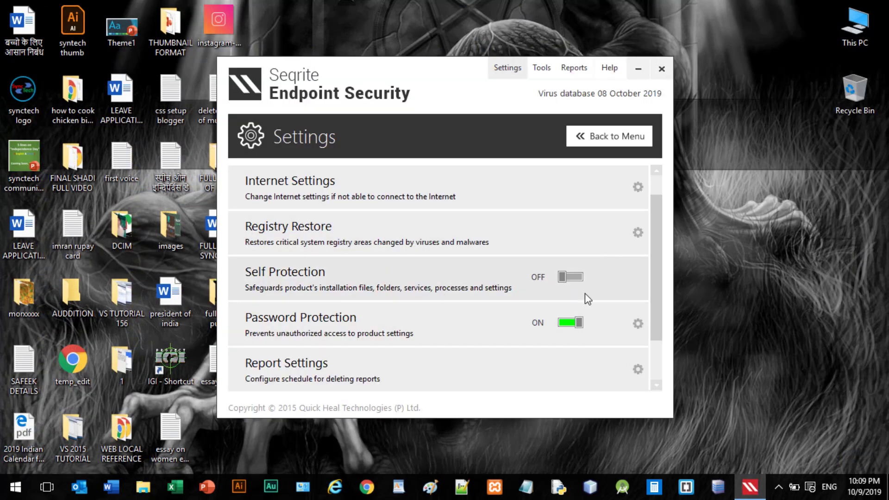
click(578, 281)
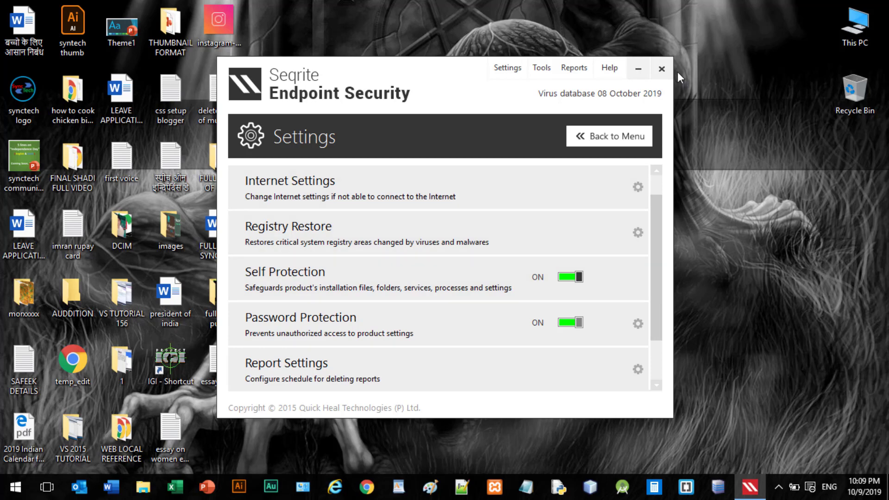
click(662, 69)
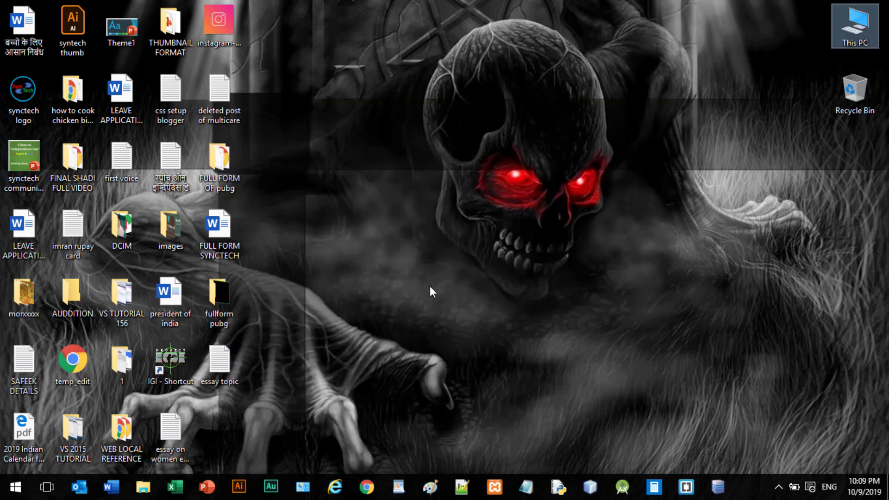